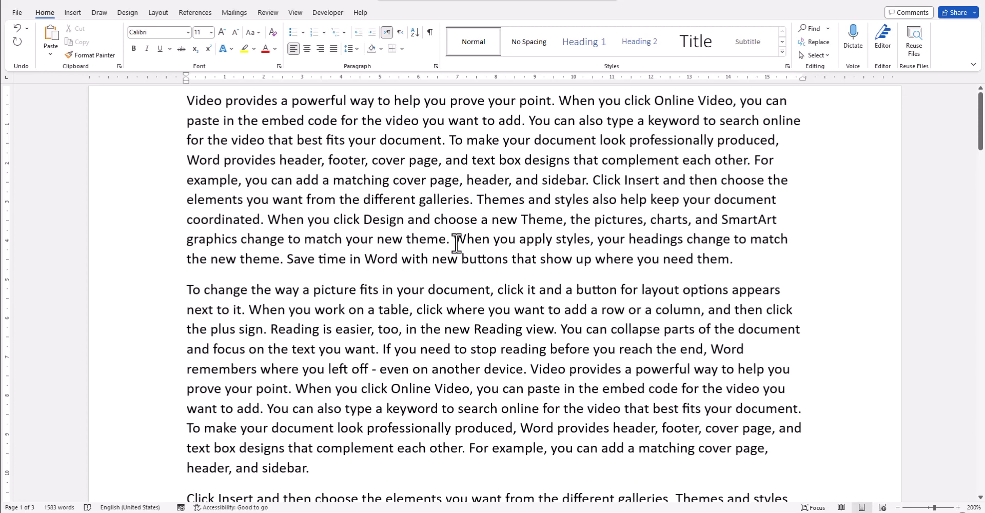
# Look through the document's pages and check its header and footer in the print preview
pyautogui.scroll(-4, 464, 266)
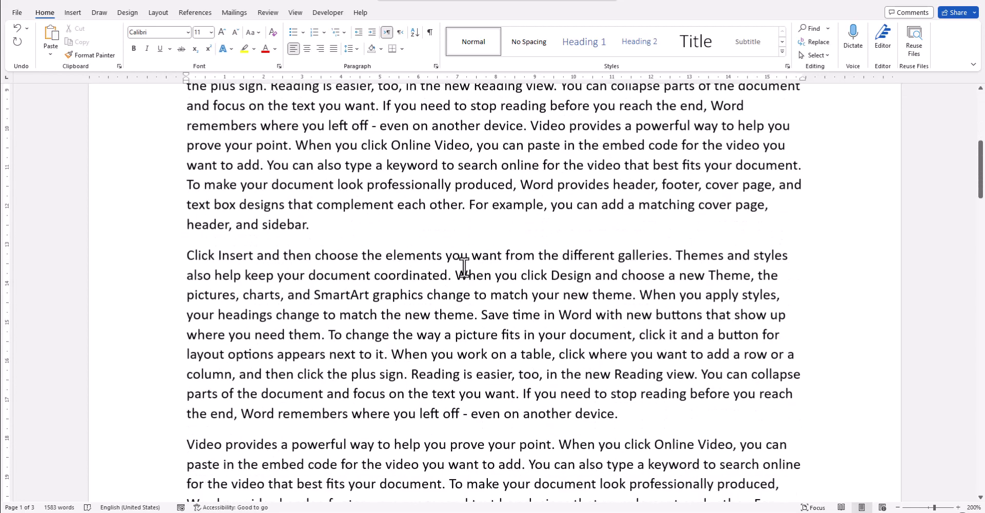
pyautogui.scroll(-15, 463, 266)
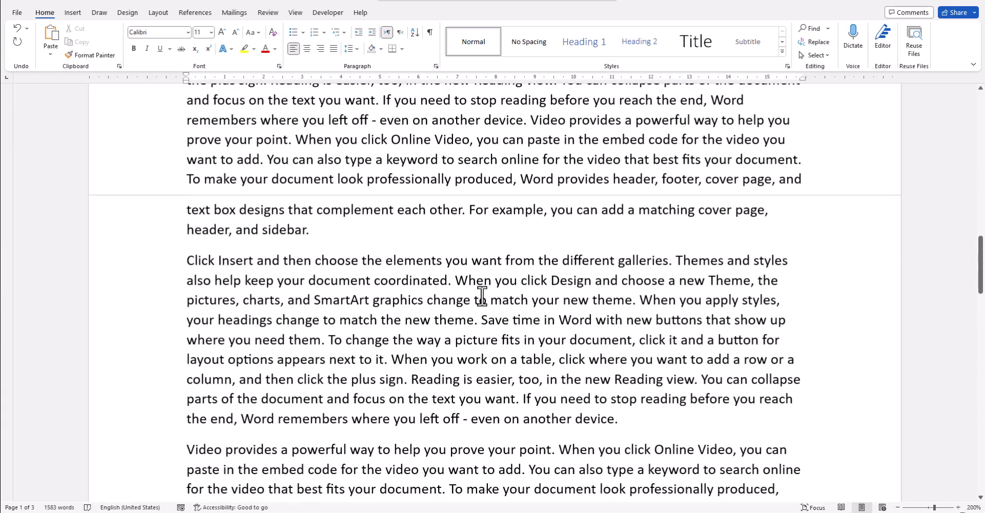
pyautogui.scroll(-12, 482, 296)
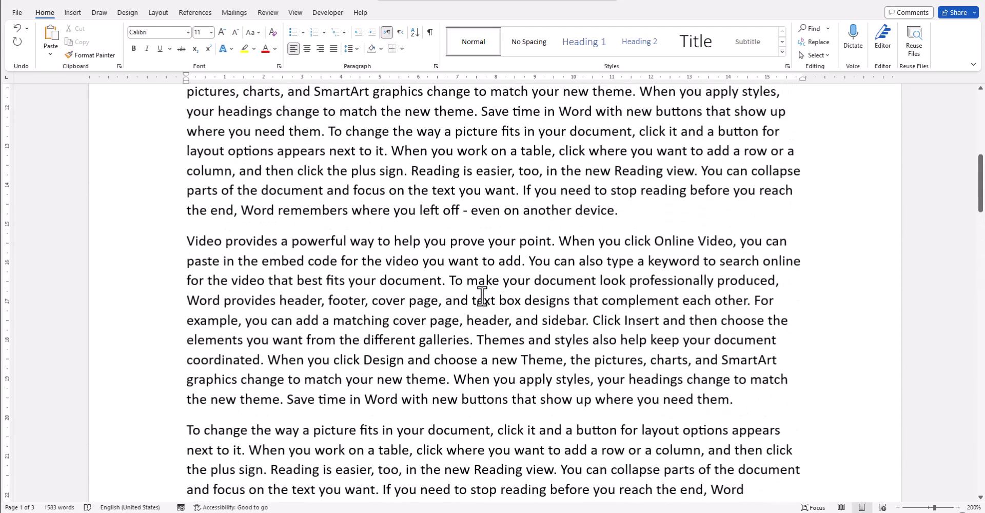
pyautogui.scroll(10, 482, 296)
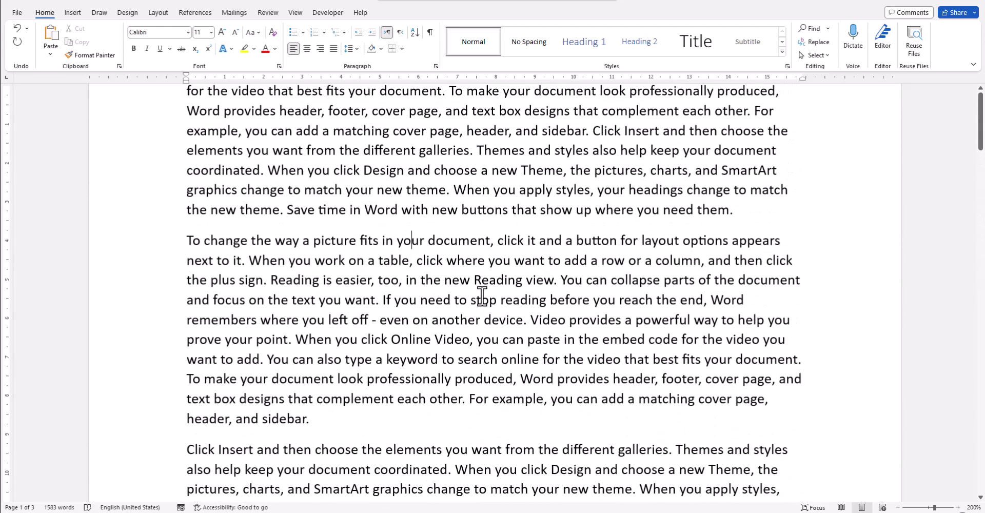
pyautogui.scroll(1, 482, 296)
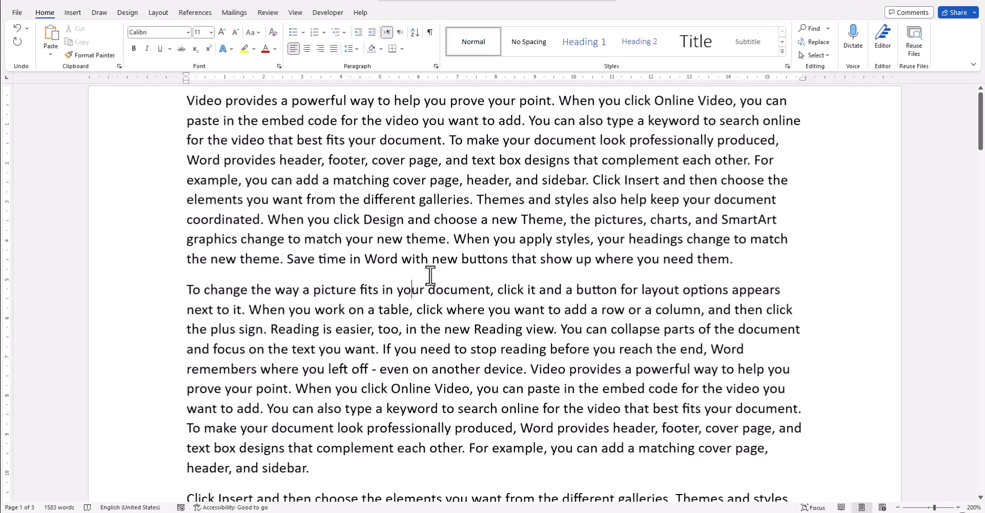
pyautogui.click(22, 17)
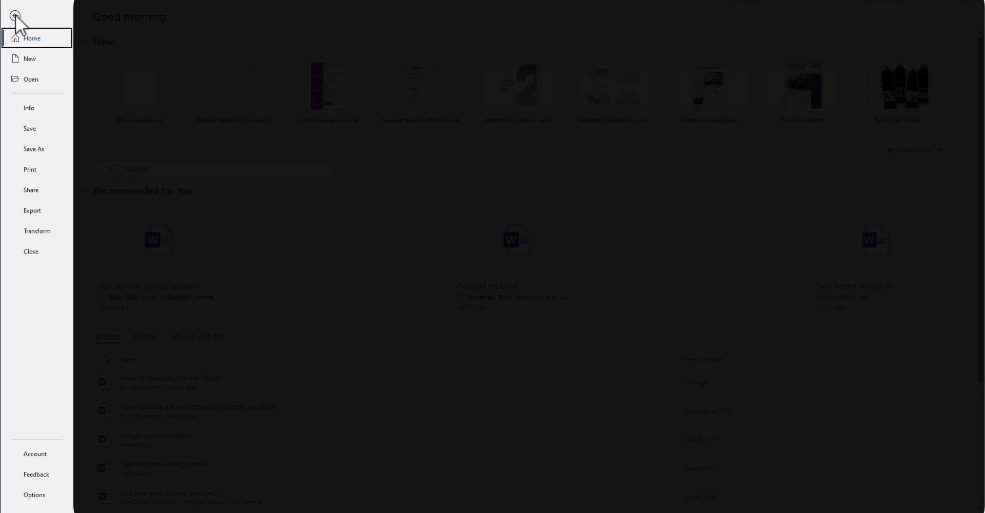
pyautogui.click(33, 170)
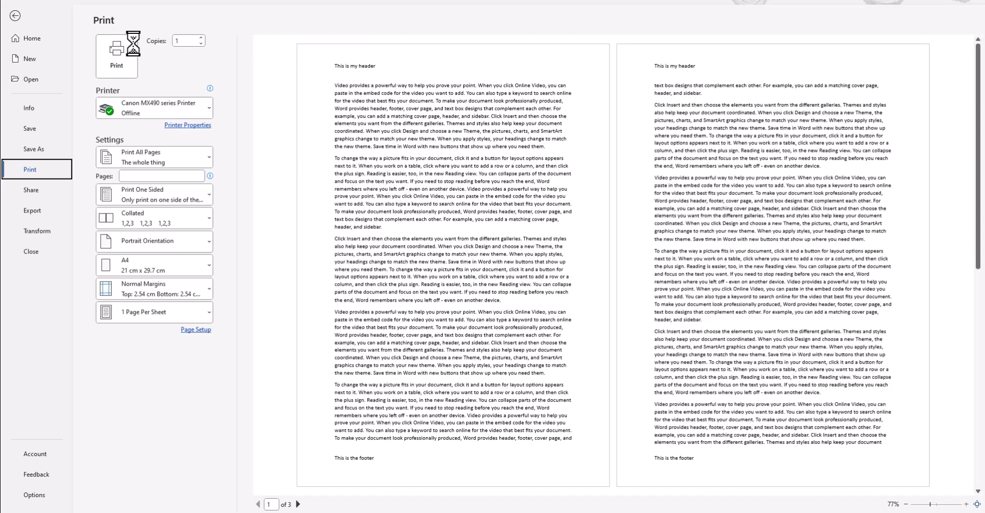
pyautogui.click(17, 19)
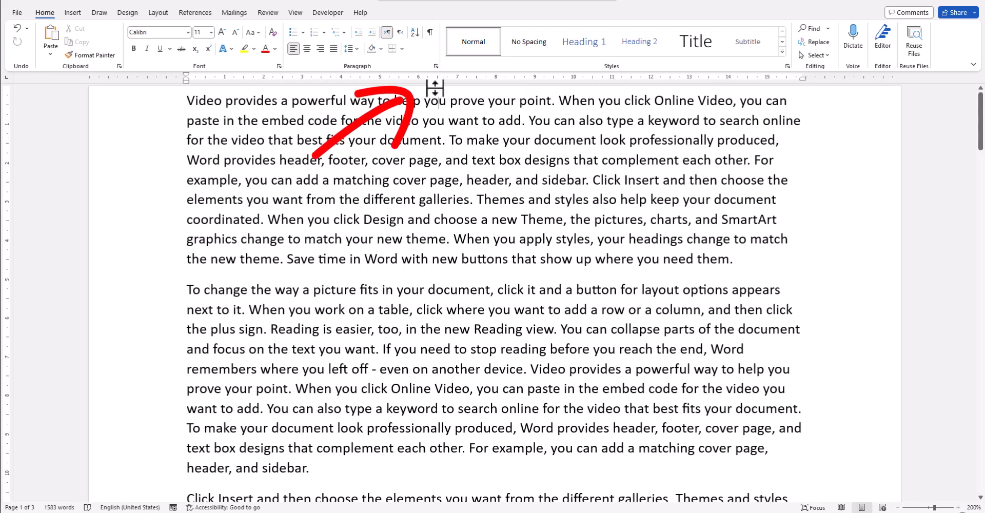
# Show the white space above the first page to view the header, and hide it again
pyautogui.doubleClick(435, 84)
pyautogui.scroll(3, 451, 221)
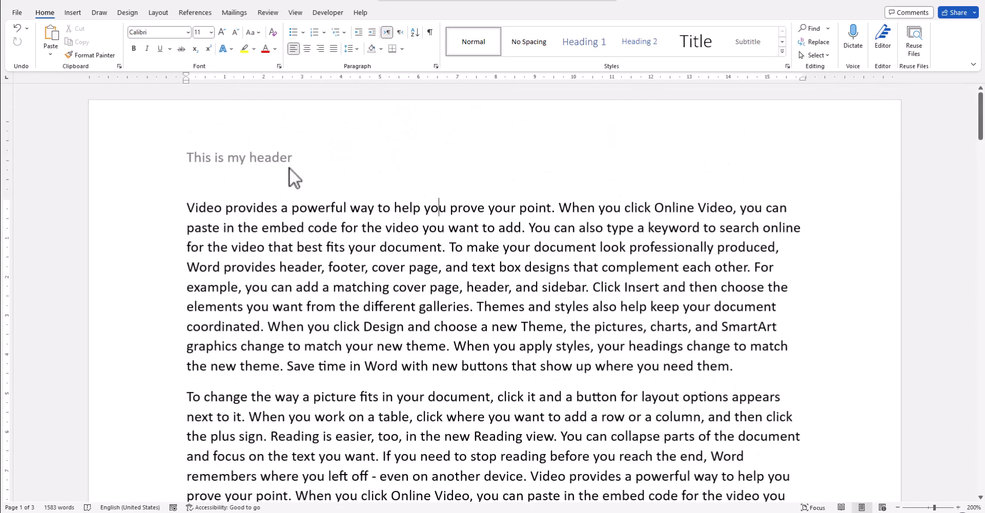
pyautogui.doubleClick(444, 97)
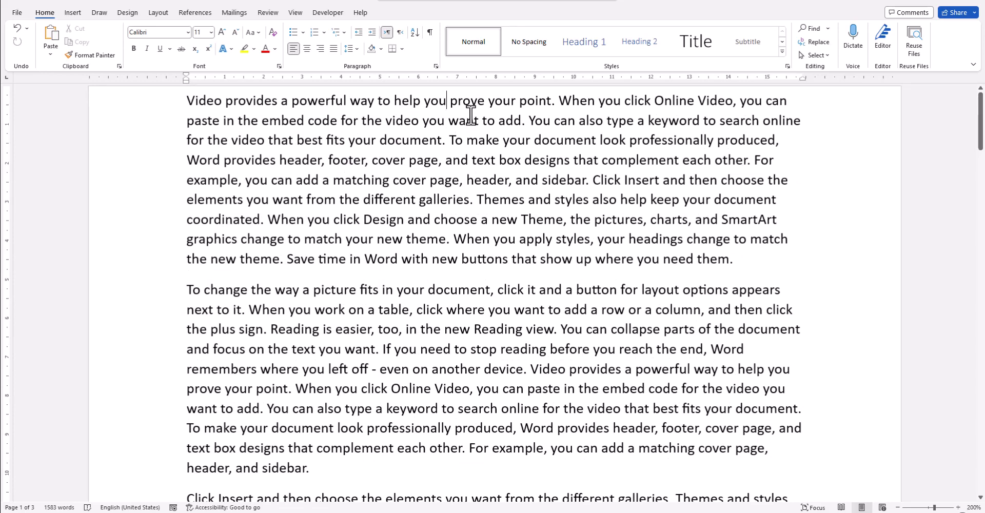
# Show the hidden white space at the break between pages 1 and 2, including the footer and header areas
pyautogui.scroll(-6, 455, 280)
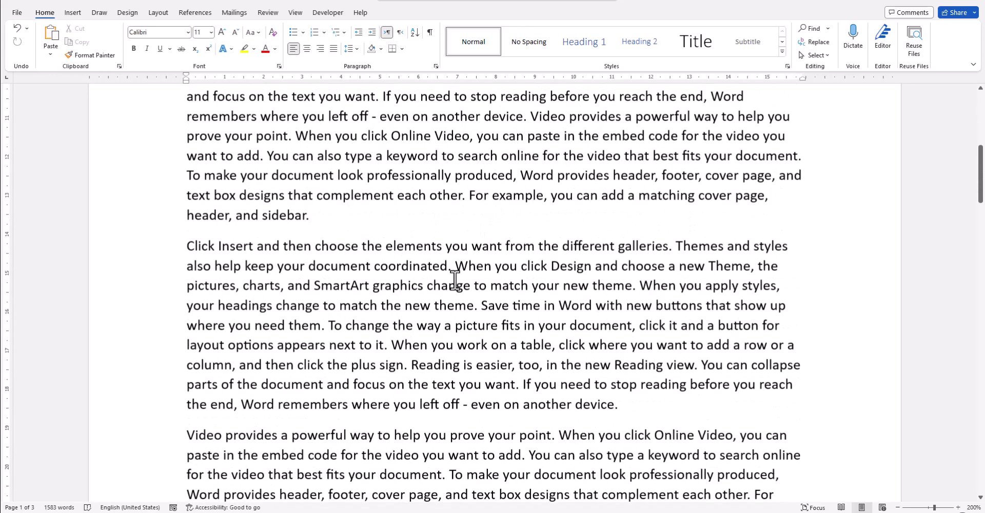
pyautogui.scroll(-8, 455, 280)
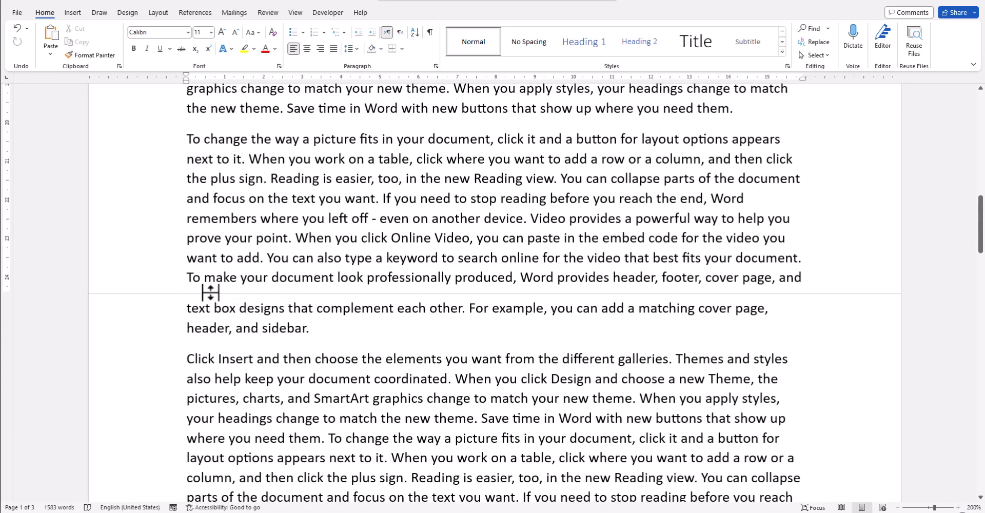
pyautogui.doubleClick(242, 294)
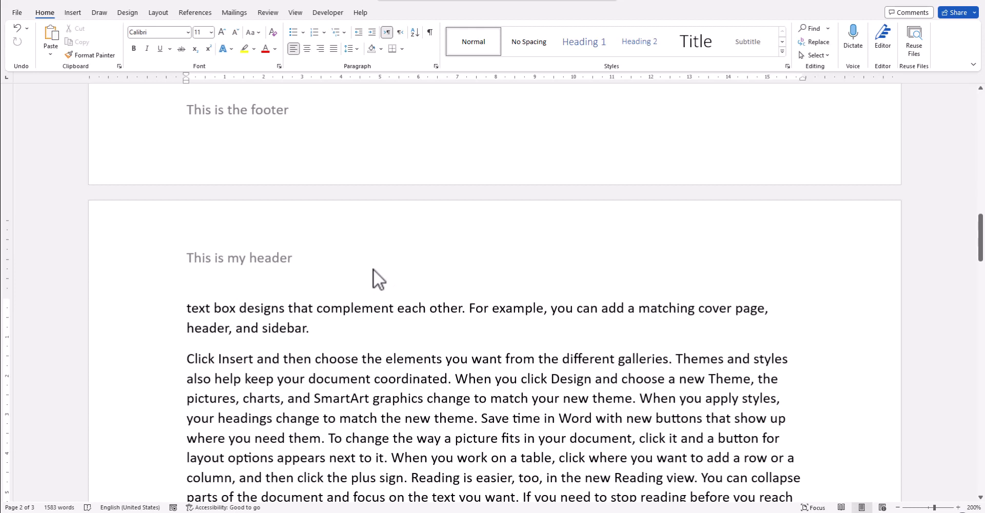
pyautogui.scroll(2, 374, 269)
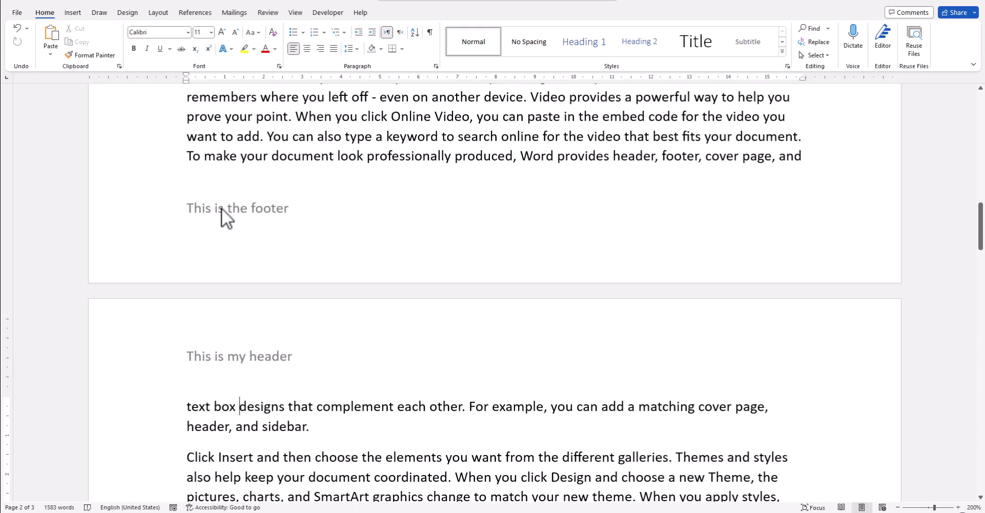
# Open the page 1 footer and select its text, return to the body, and select part of the last paragraph
pyautogui.tripleClick(236, 213)
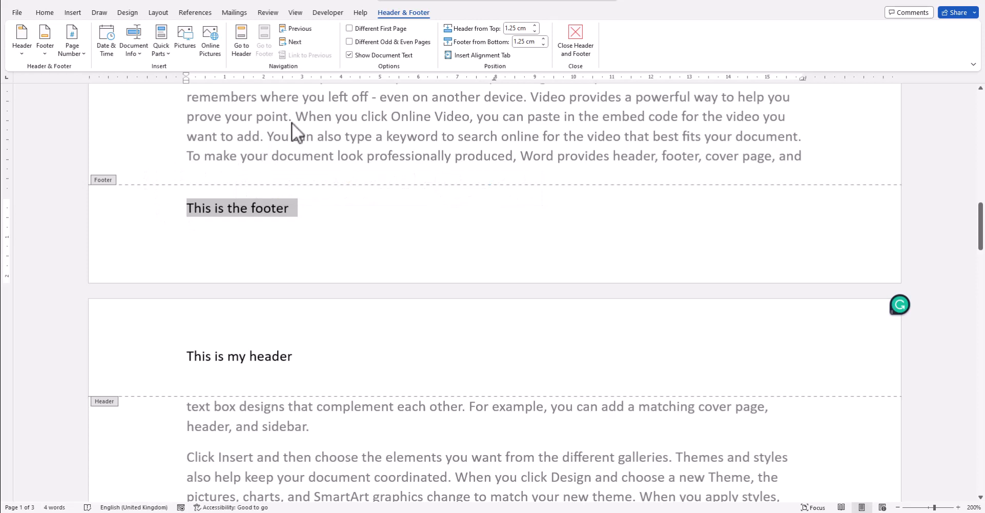
pyautogui.doubleClick(341, 138)
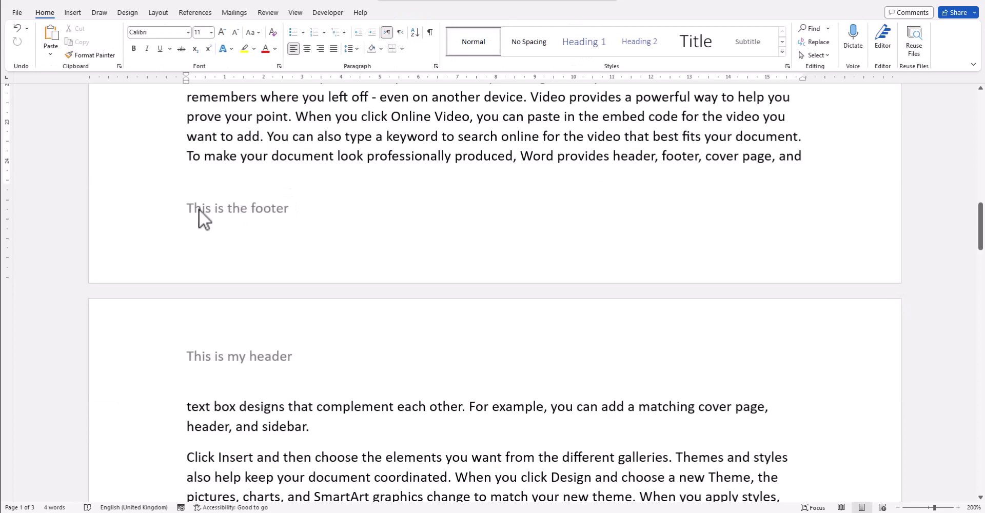
pyautogui.moveTo(256, 116); pyautogui.dragTo(562, 136)
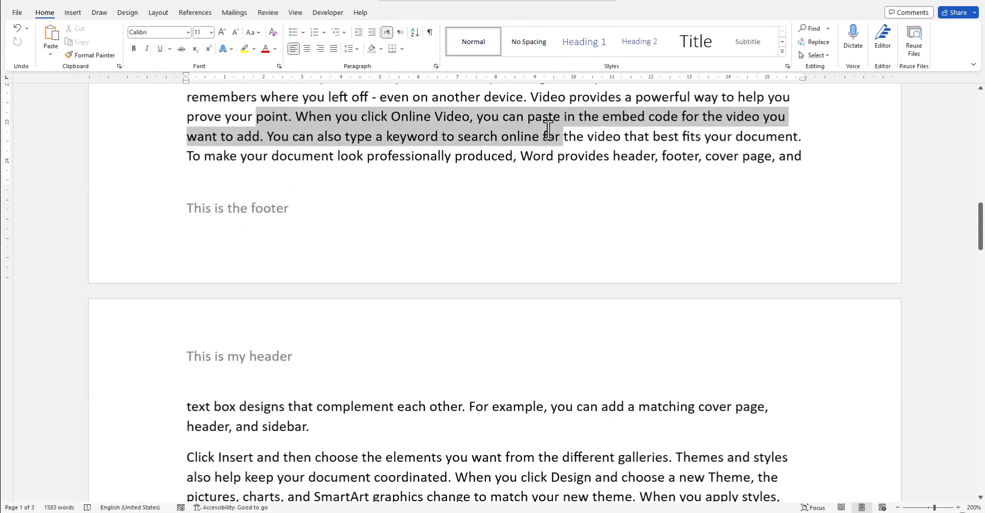
# Delete the text "This is the footer" from the footer and return to the document body
pyautogui.tripleClick(240, 207)
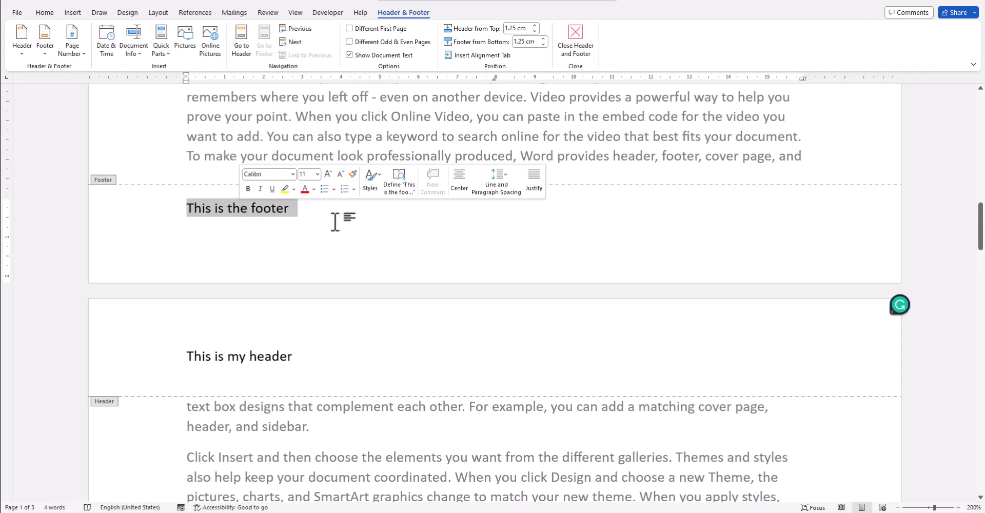
pyautogui.press('Delete')
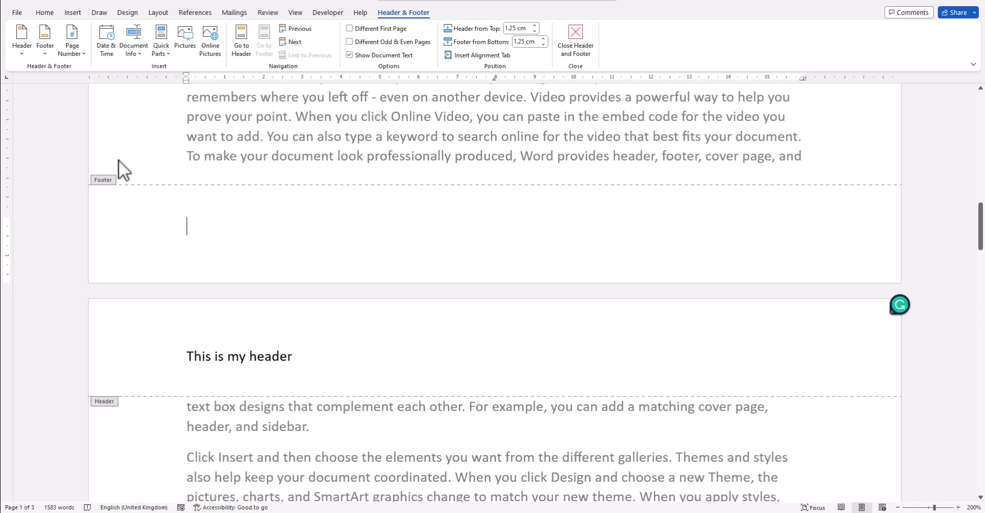
pyautogui.doubleClick(341, 134)
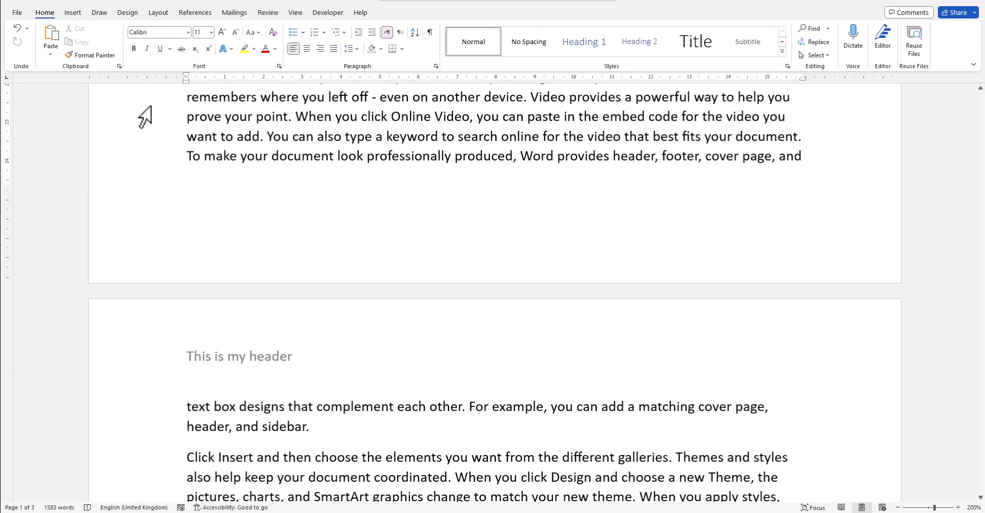
# Remove the header from the document with the Remove Header command
pyautogui.click(71, 13)
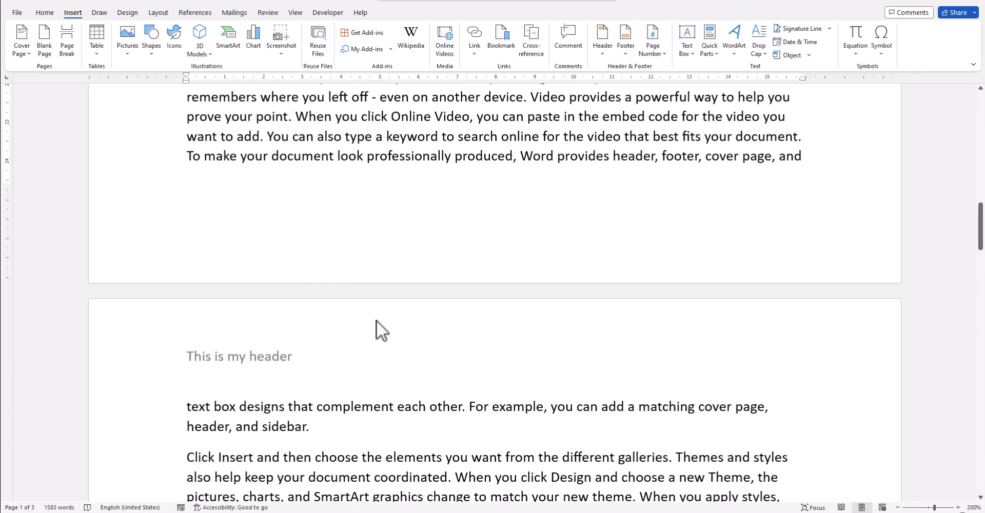
pyautogui.click(602, 57)
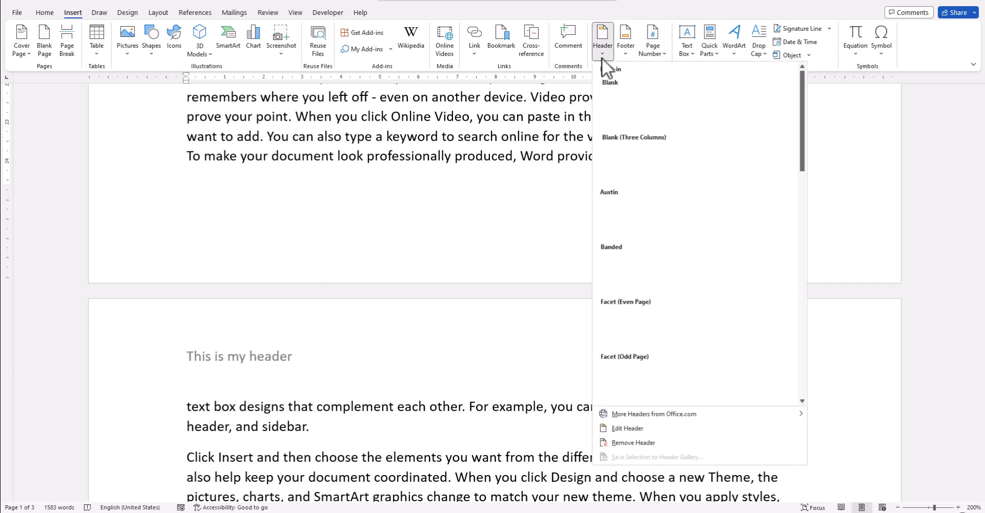
pyautogui.click(642, 443)
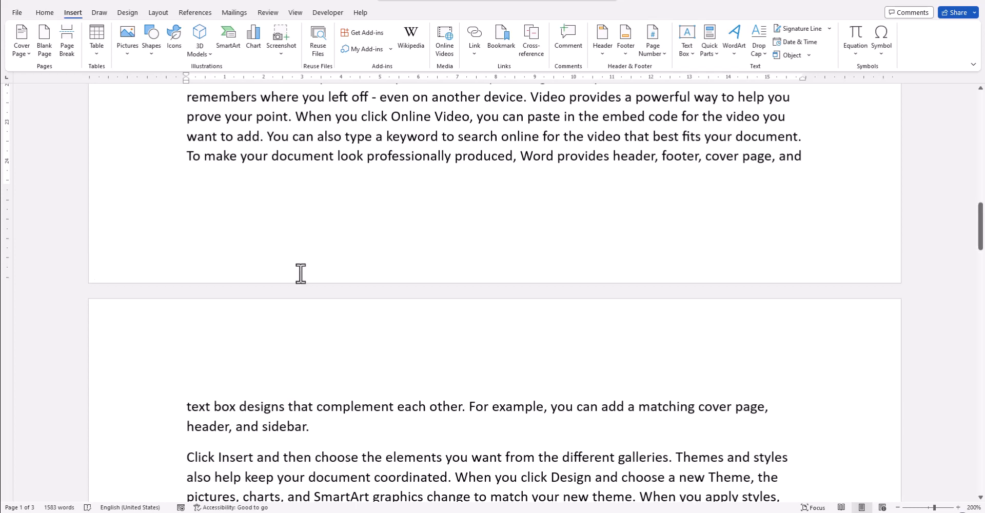
# Apply the Narrow margins preset to the document
pyautogui.click(158, 12)
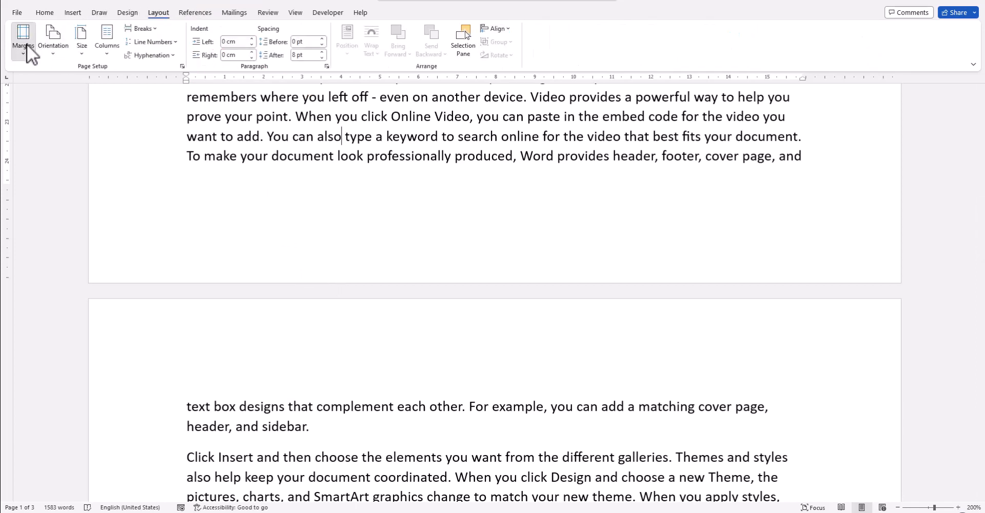
pyautogui.click(23, 41)
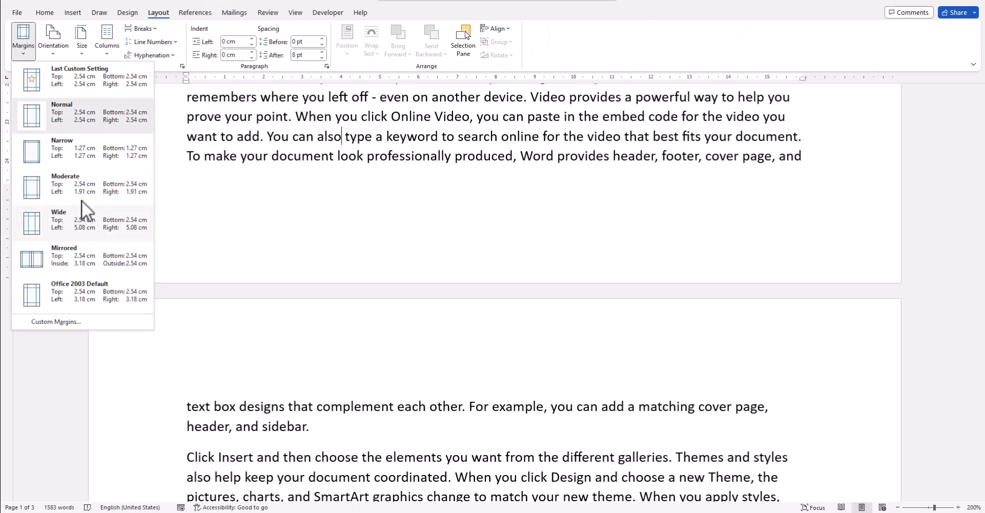
pyautogui.click(72, 157)
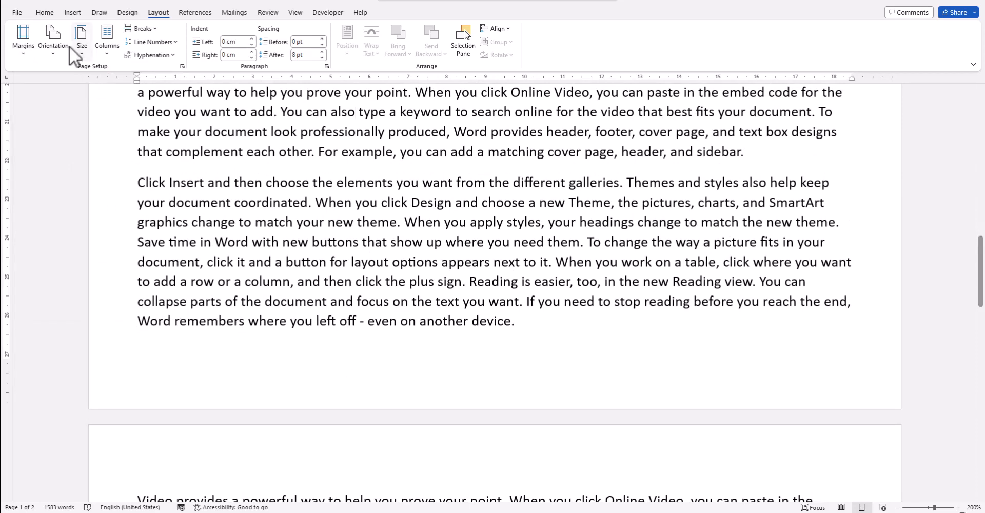
# Apply the Moderate margins preset to the document and review the page layout
pyautogui.click(21, 53)
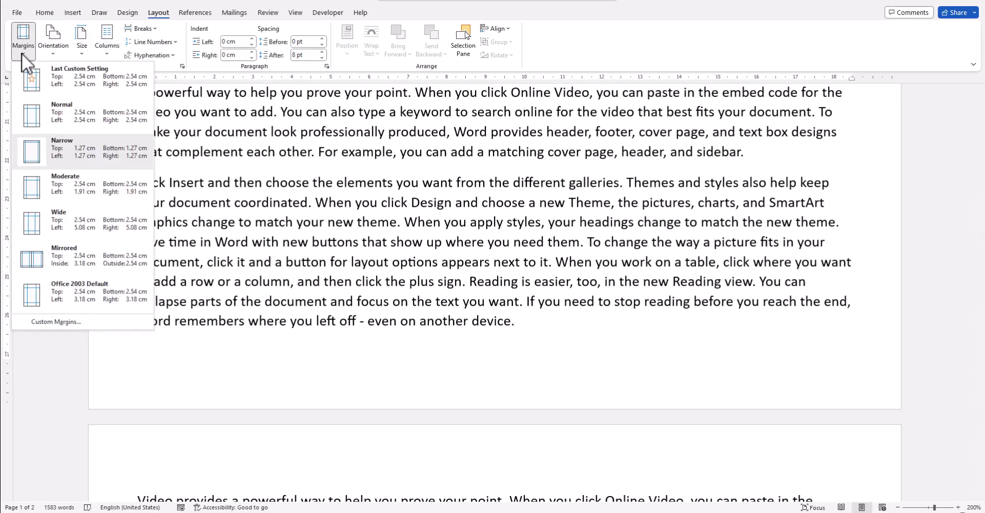
pyautogui.click(69, 183)
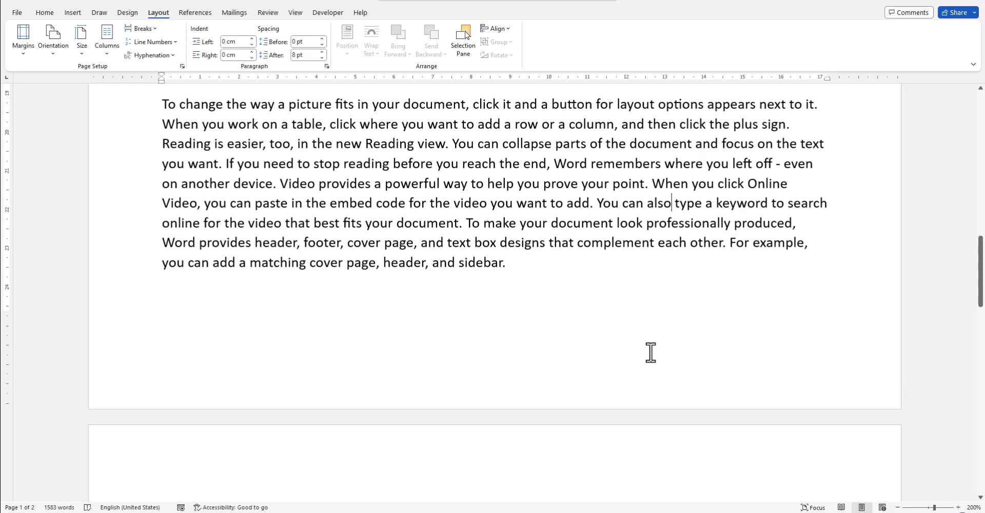
pyautogui.scroll(-5, 651, 352)
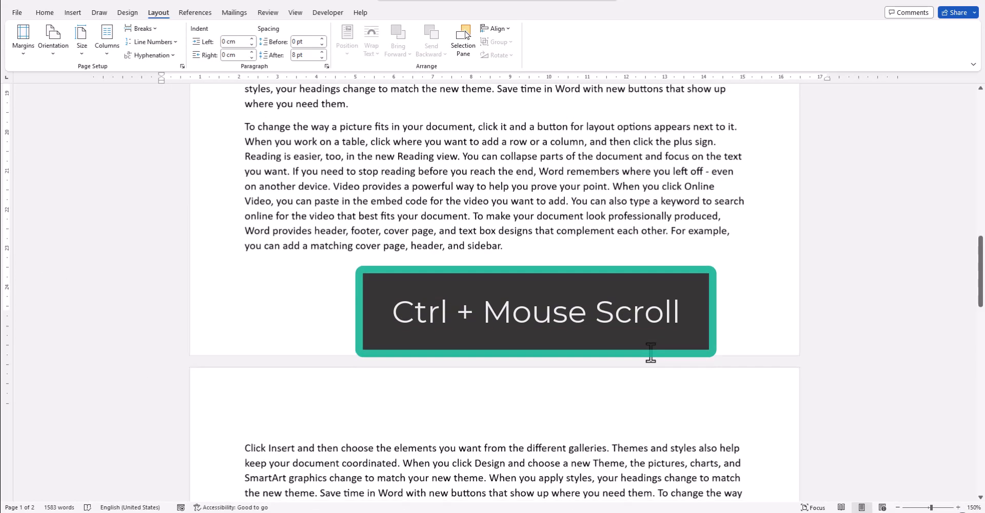
pyautogui.scroll(-3, 650, 352)
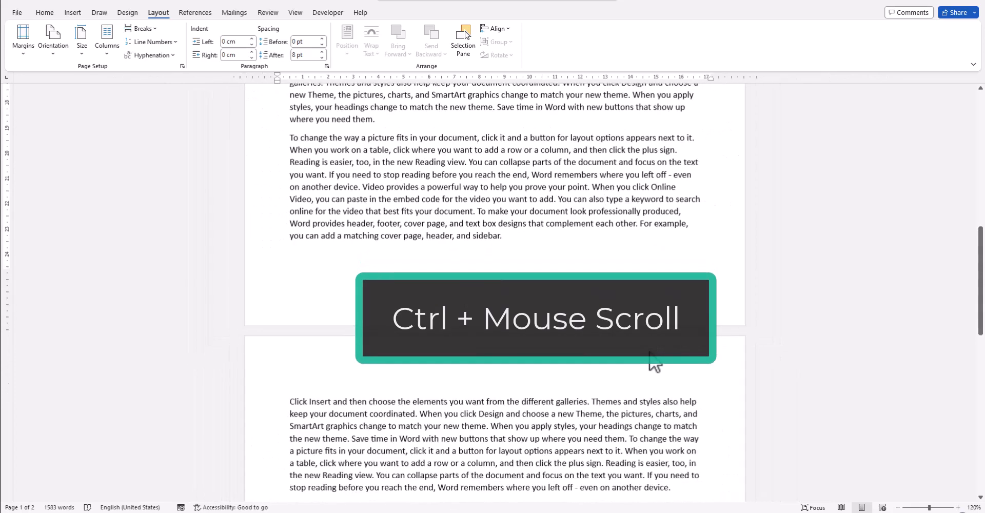
pyautogui.scroll(-2, 649, 351)
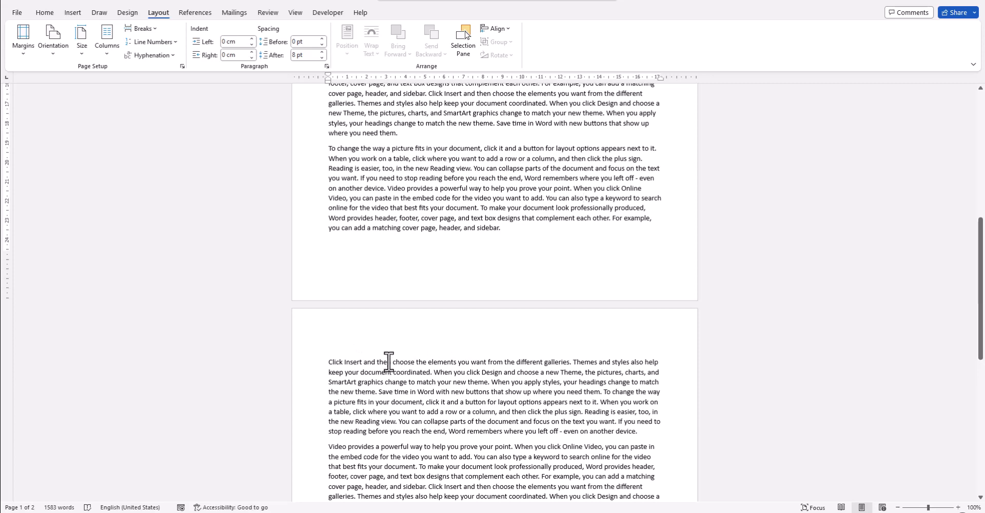
pyautogui.scroll(10, 430, 370)
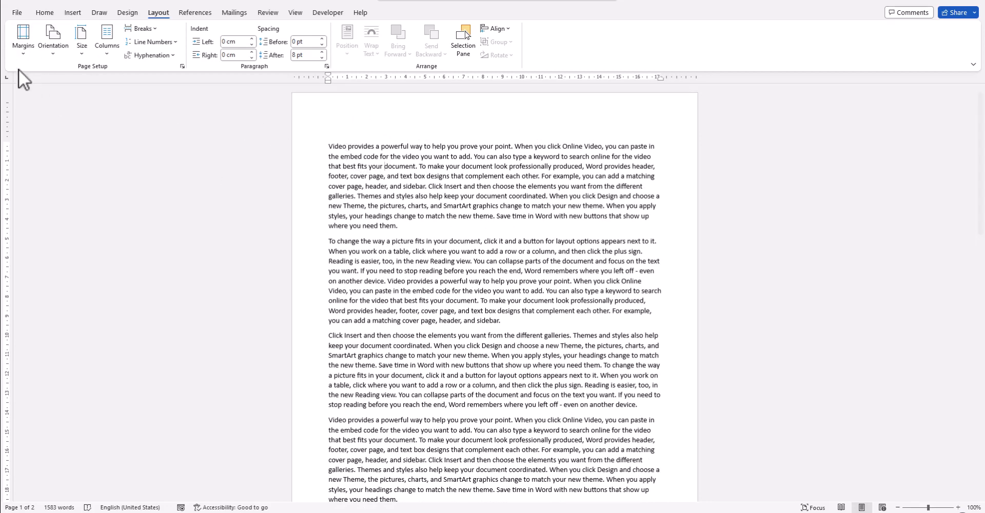
# Set custom top and bottom page margins of 1.9 cm for the whole document
pyautogui.click(23, 41)
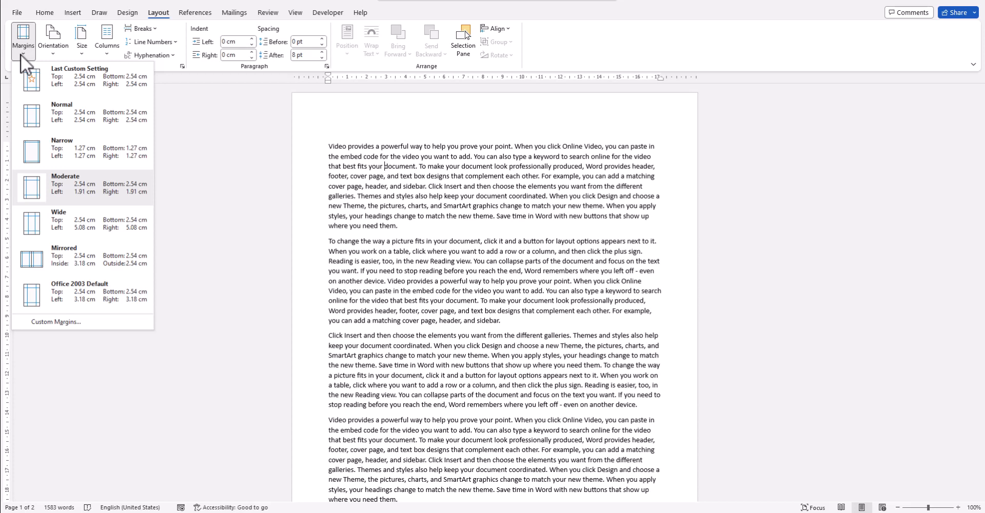
pyautogui.click(65, 322)
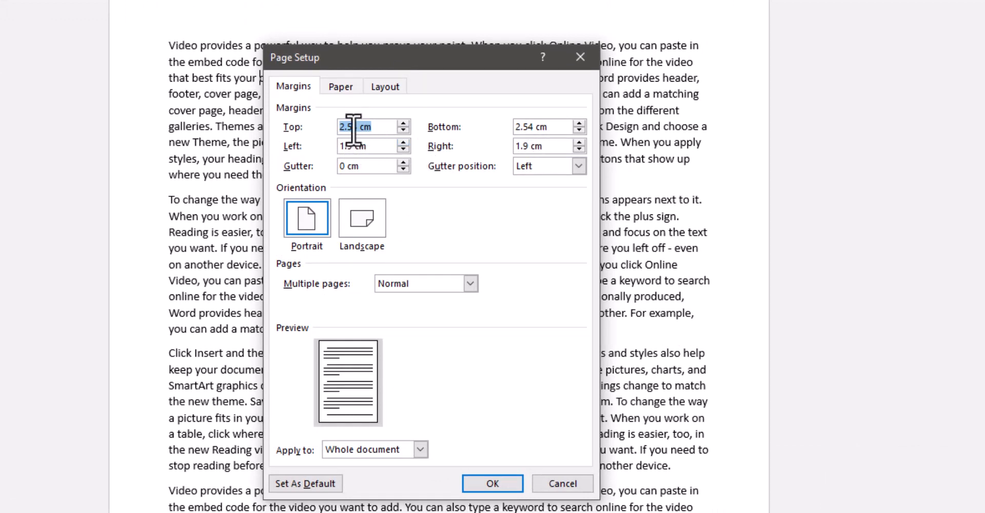
pyautogui.write('1.9')
pyautogui.click(546, 126)
pyautogui.write('1.')
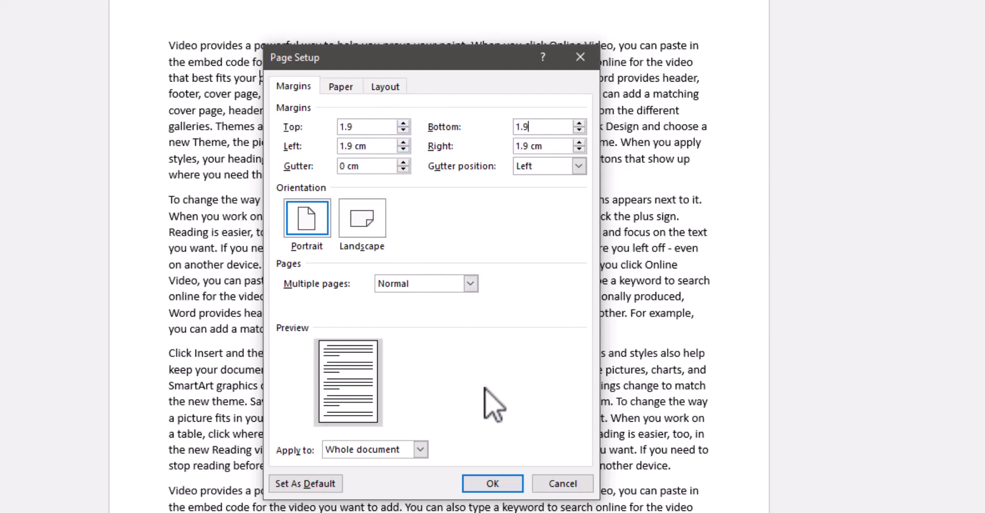
pyautogui.click(497, 486)
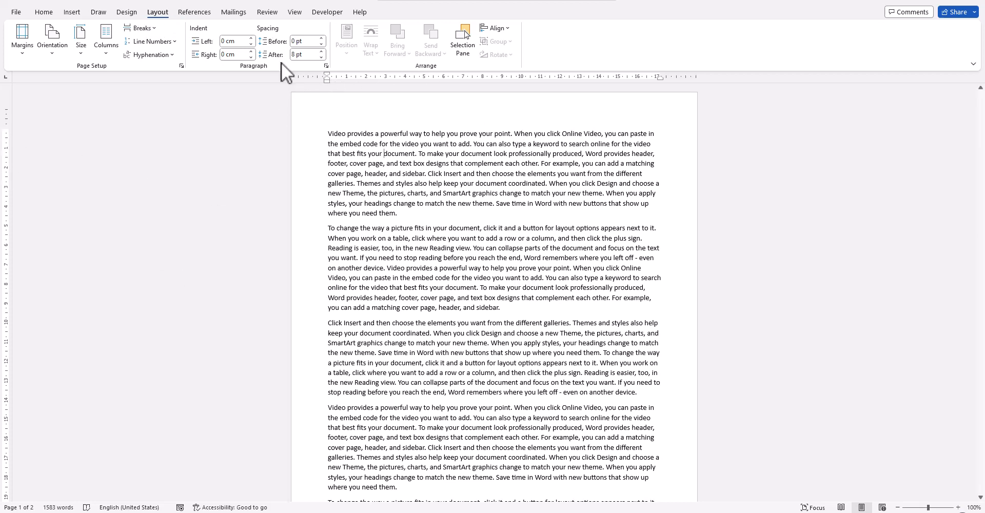
# Check that the ruler display is enabled and examine the top and bottom margin boundaries of page 1 on the vertical ruler
pyautogui.click(295, 13)
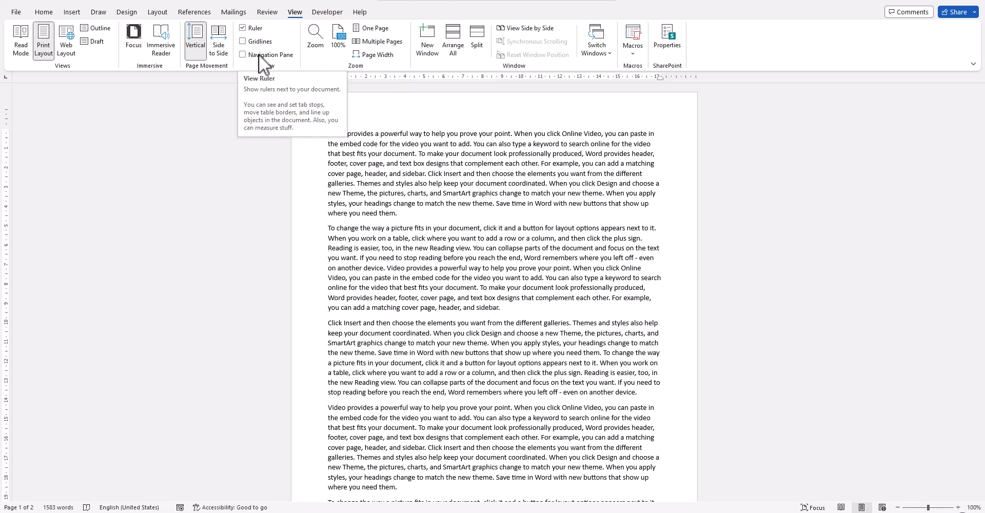
pyautogui.click(252, 28)
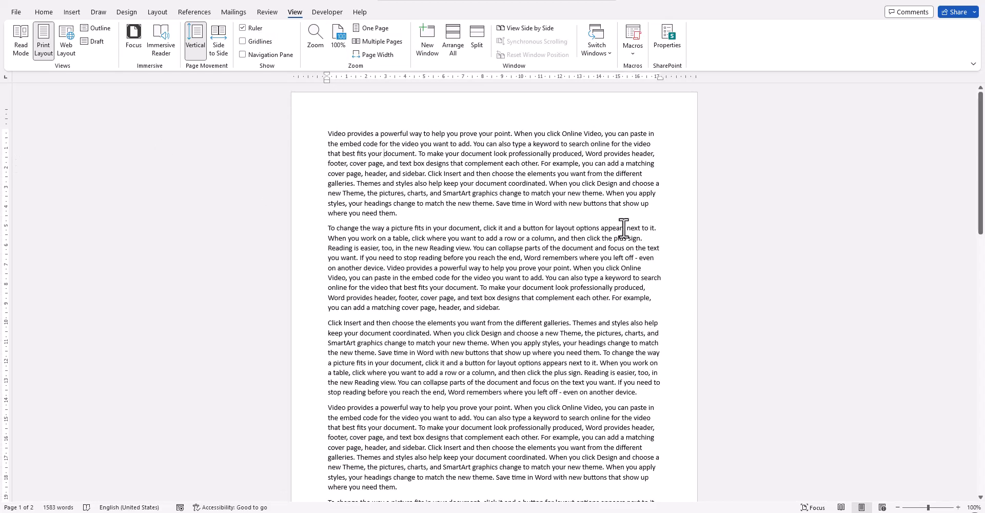
pyautogui.keyDown('ctrl'); pyautogui.scroll(7, 419, 234); pyautogui.keyUp('ctrl')
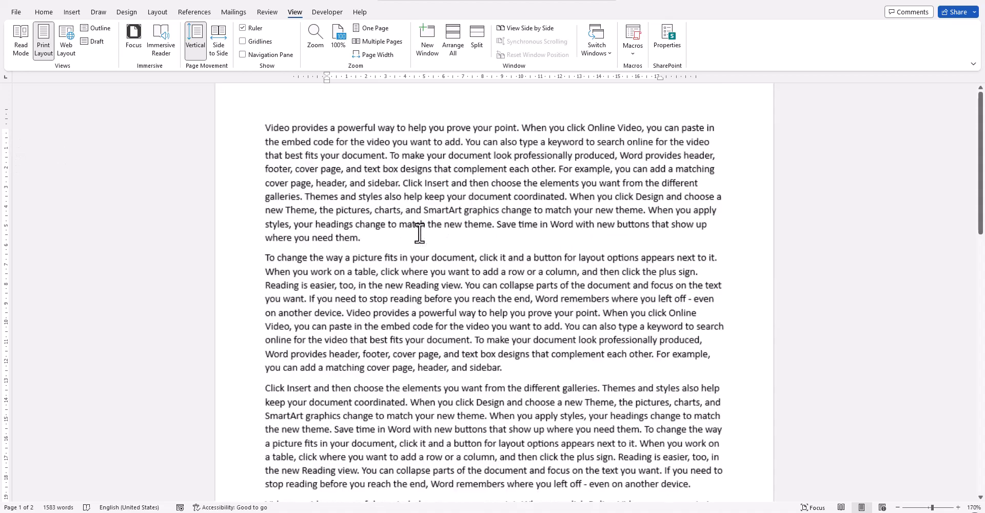
pyautogui.keyDown('ctrl'); pyautogui.scroll(4, 419, 234); pyautogui.keyUp('ctrl')
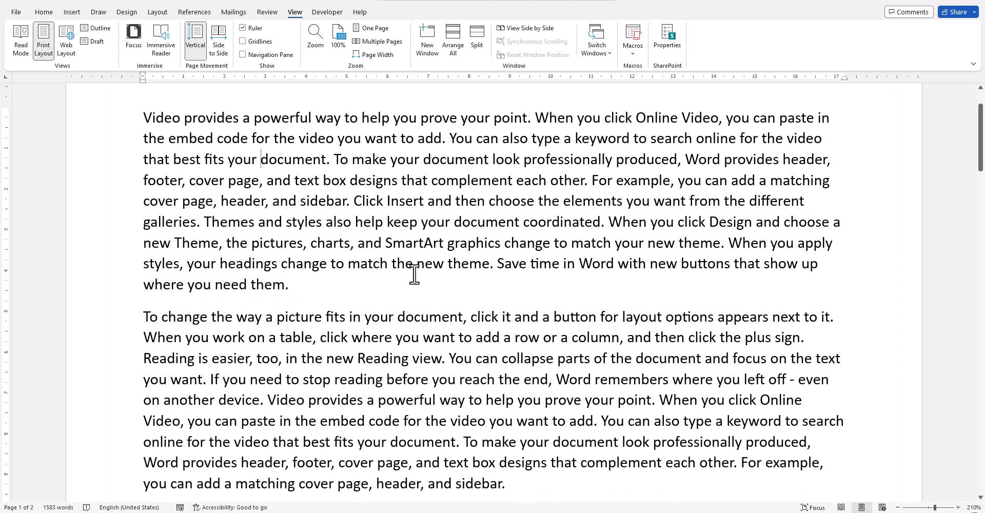
pyautogui.scroll(3, 359, 265)
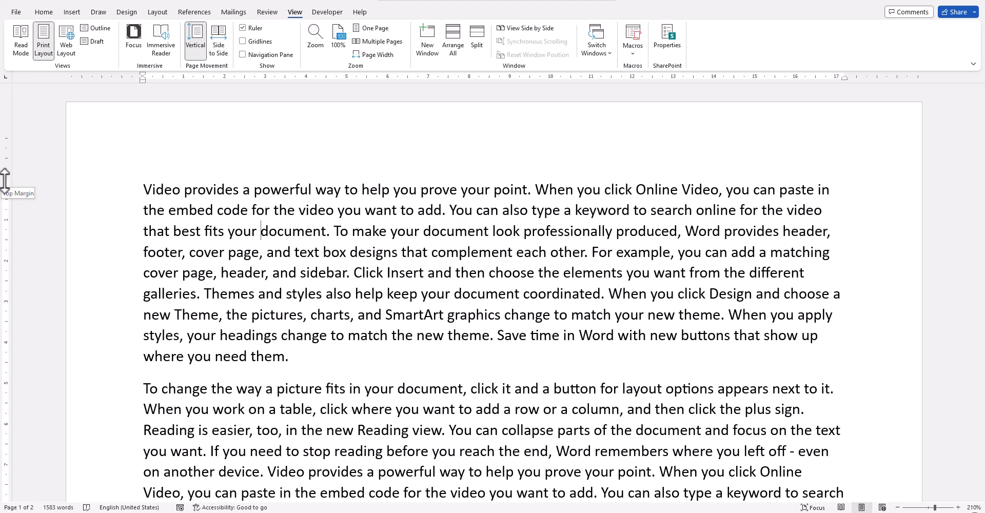
pyautogui.scroll(-15, 263, 279)
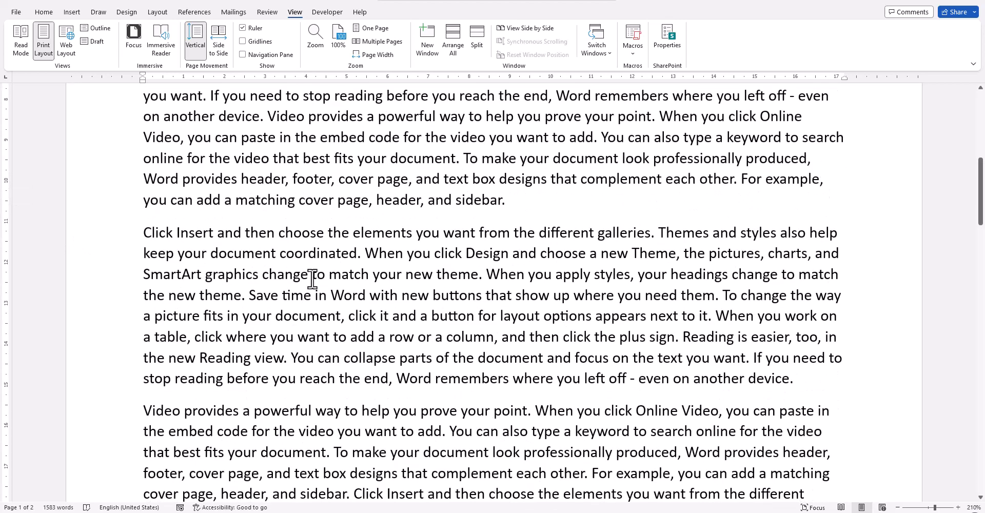
pyautogui.scroll(-5, 311, 279)
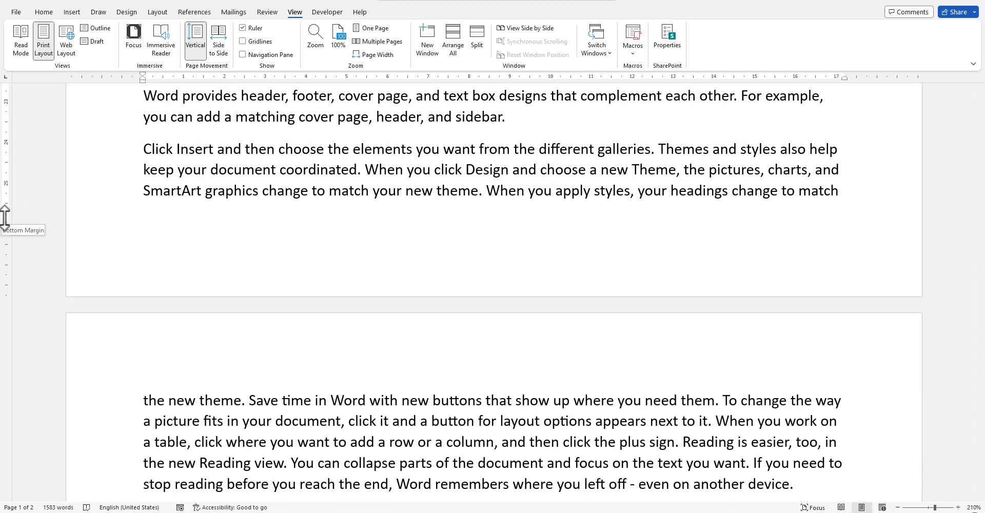
pyautogui.scroll(17, 269, 219)
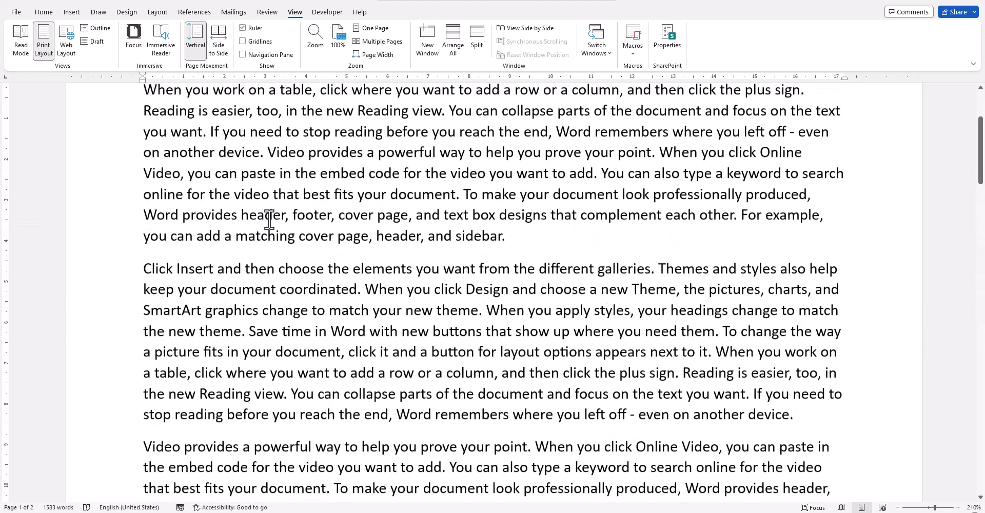
pyautogui.scroll(6, 269, 219)
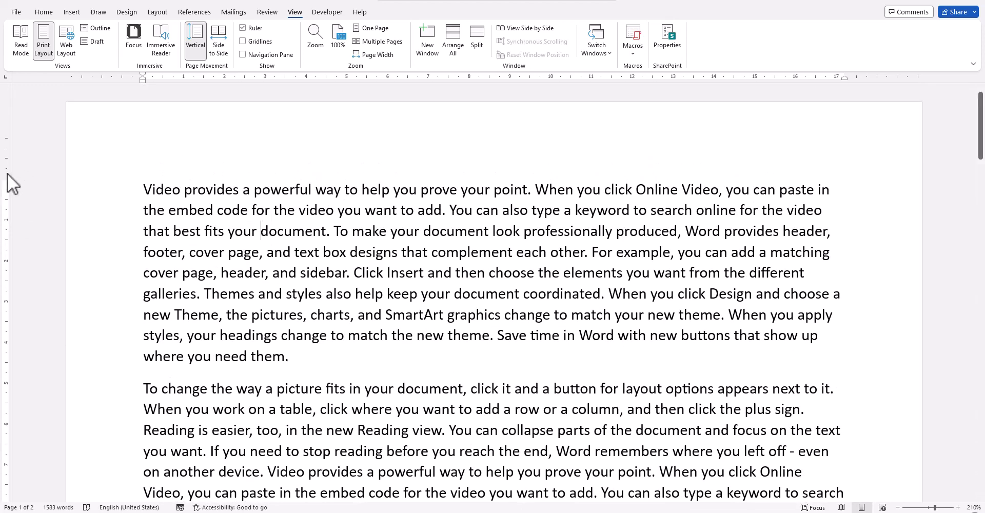
# Adjust the top margin on the vertical ruler, first enlarging it and finally making it slightly smaller than 1.9 cm
pyautogui.moveTo(5, 177); pyautogui.dragTo(6, 177)
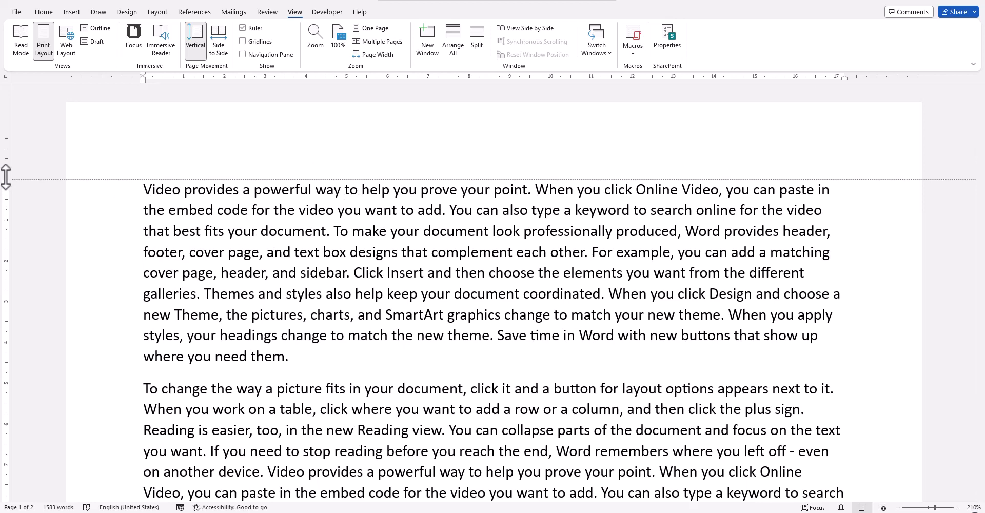
pyautogui.moveTo(5, 178); pyautogui.dragTo(6, 228)
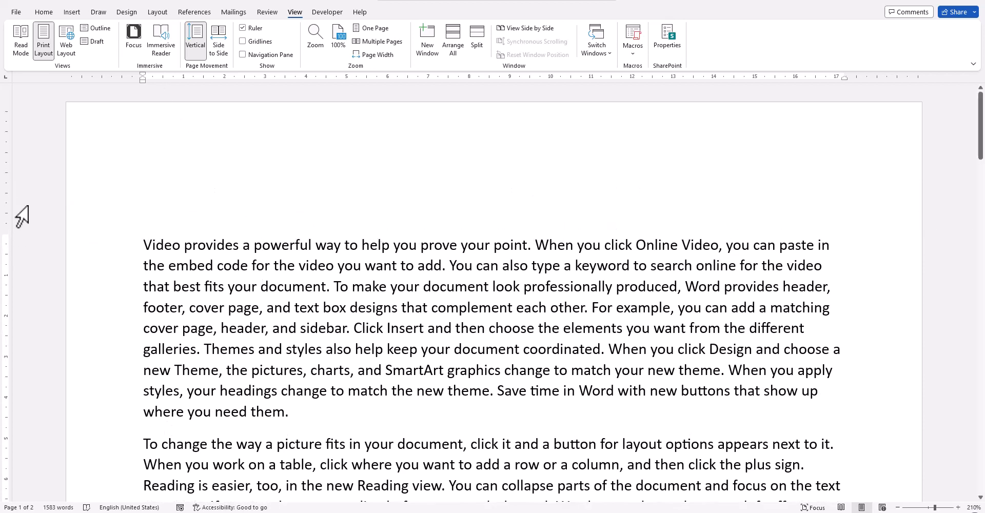
pyautogui.moveTo(8, 232); pyautogui.dragTo(6, 158)
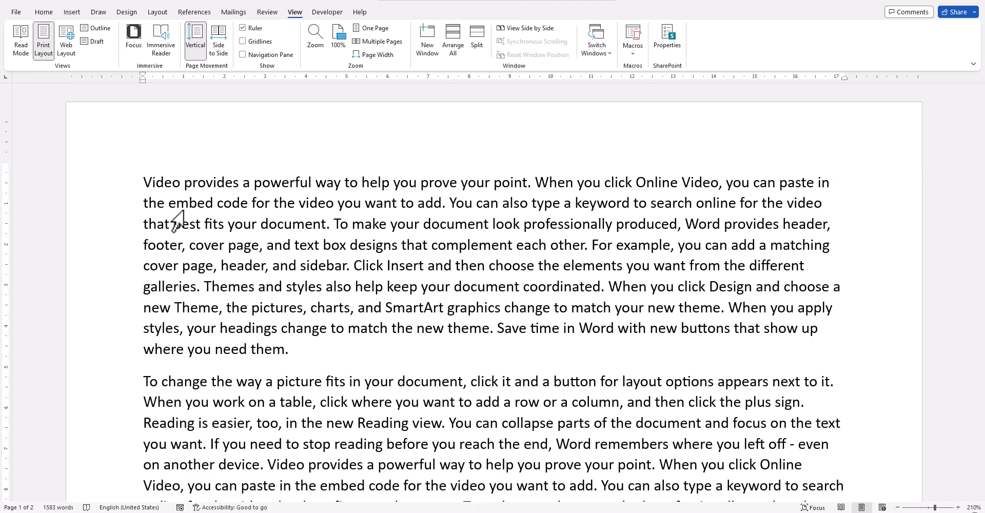
# Reduce the bottom margin on the vertical ruler so that one more line of text fits on page 1
pyautogui.scroll(-10, 328, 269)
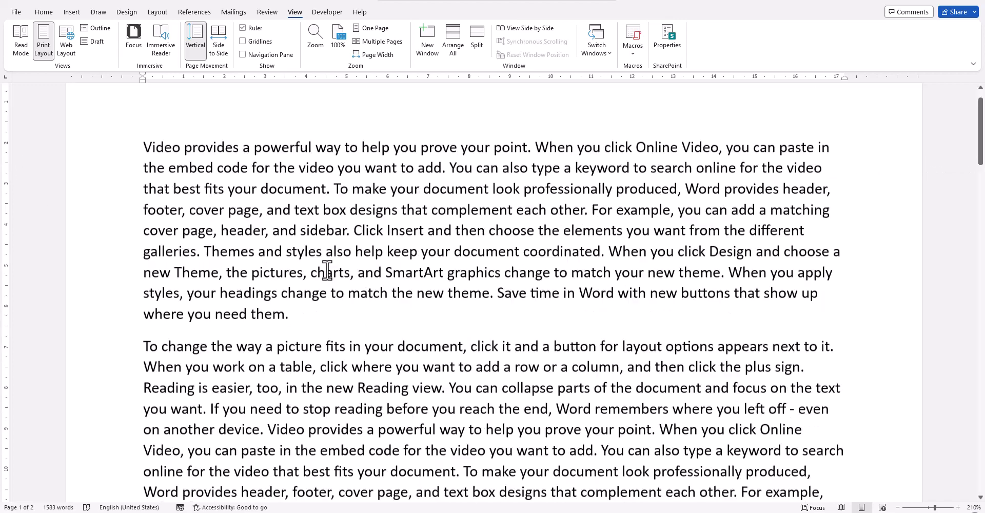
pyautogui.scroll(-5, 327, 270)
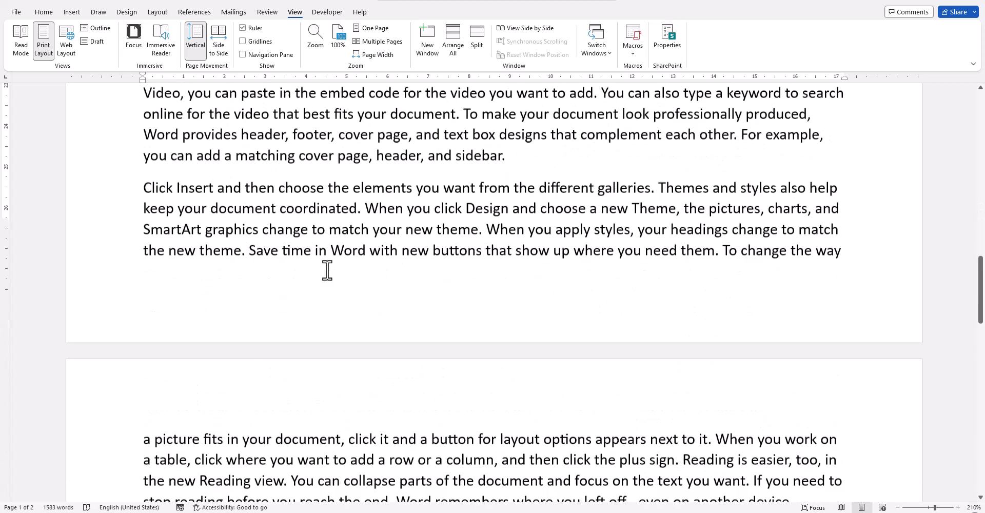
pyautogui.scroll(1, 211, 272)
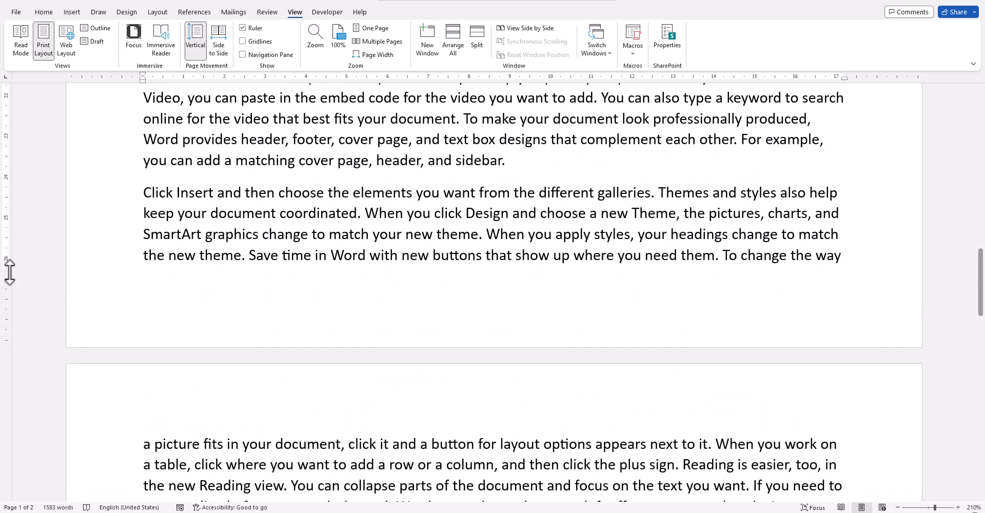
pyautogui.moveTo(5, 269)
pyautogui.mouseDown()
pyautogui.moveTo(4, 284)
pyautogui.moveTo(4, 253)
pyautogui.moveTo(1, 293)
pyautogui.mouseUp()
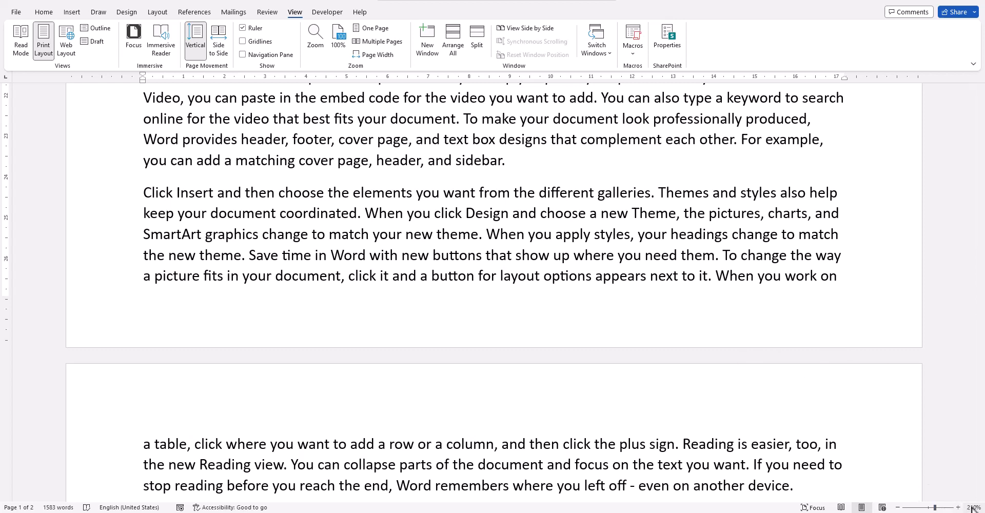
# Set the document zoom to 100% and try adjusting page 1's bottom margin on the vertical ruler again
pyautogui.moveTo(936, 508); pyautogui.dragTo(927, 508)
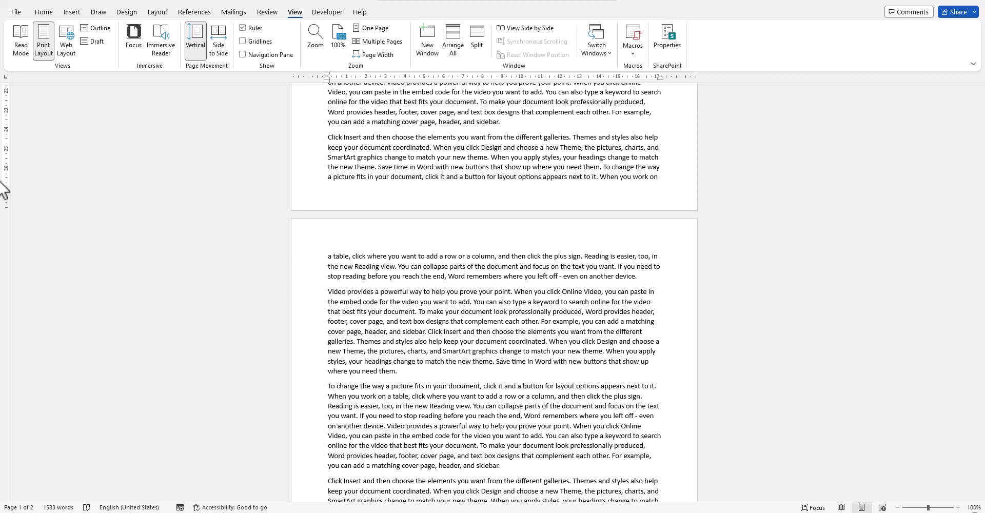
pyautogui.moveTo(8, 186); pyautogui.dragTo(9, 186)
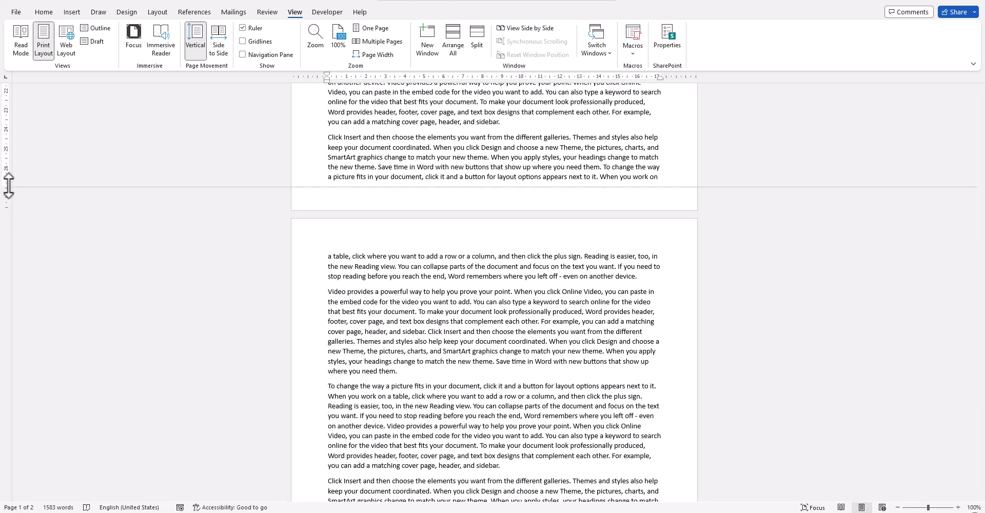
pyautogui.moveTo(9, 185)
pyautogui.mouseDown()
pyautogui.moveTo(3, 162)
pyautogui.moveTo(2, 182)
pyautogui.mouseUp()
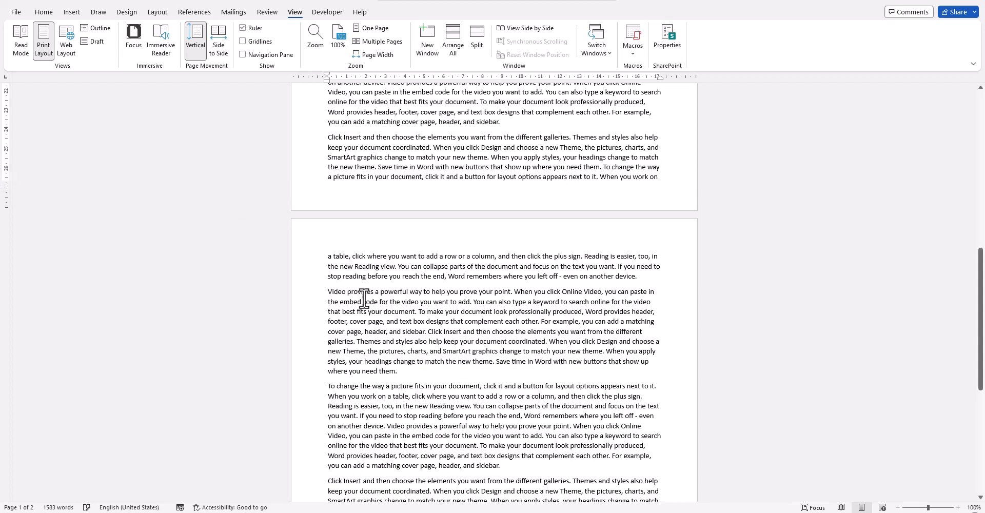